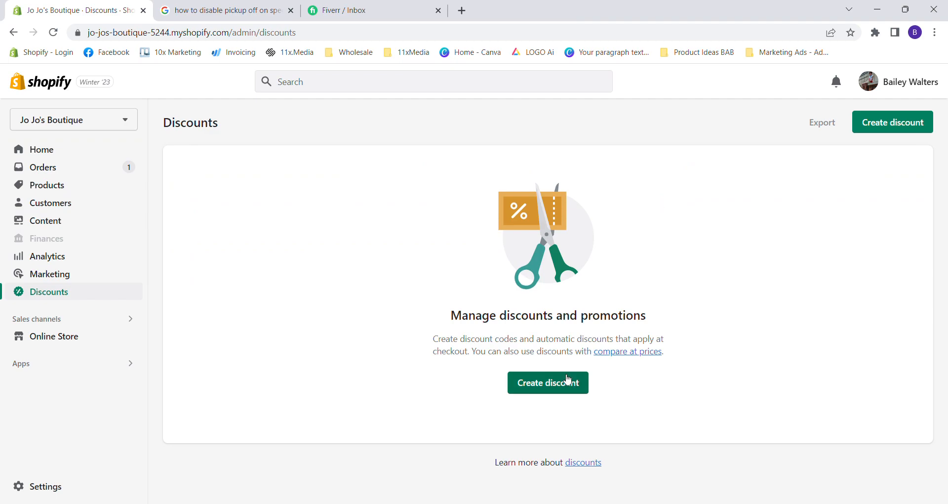
Create an amount-off-products discount using the discount code HAPPY.
click(884, 125)
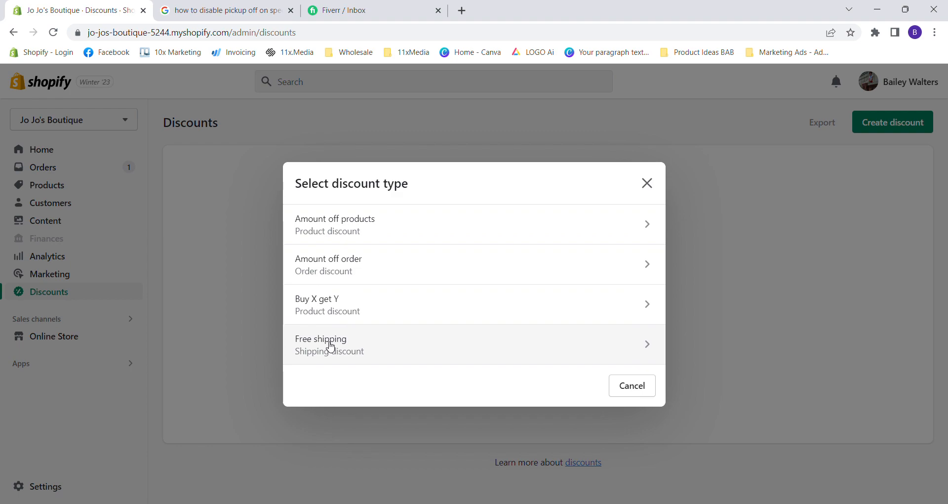
click(362, 223)
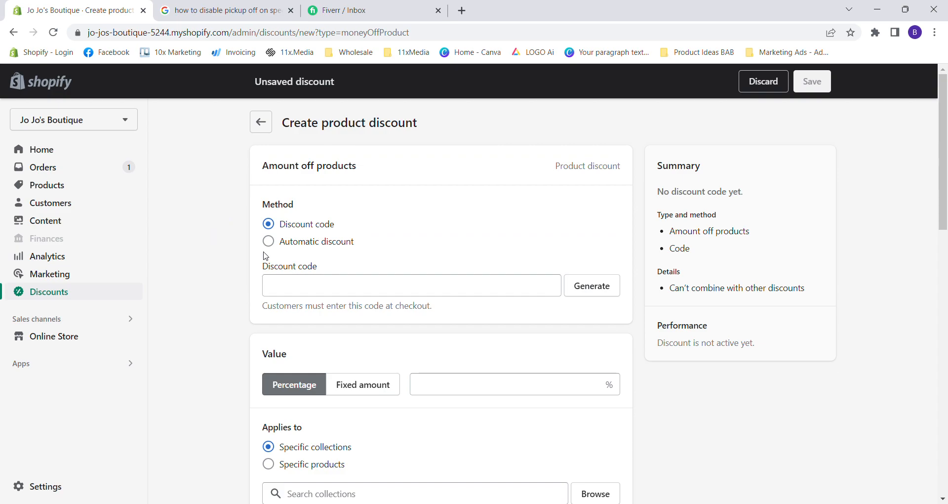
click(300, 285)
text(HAPPY)
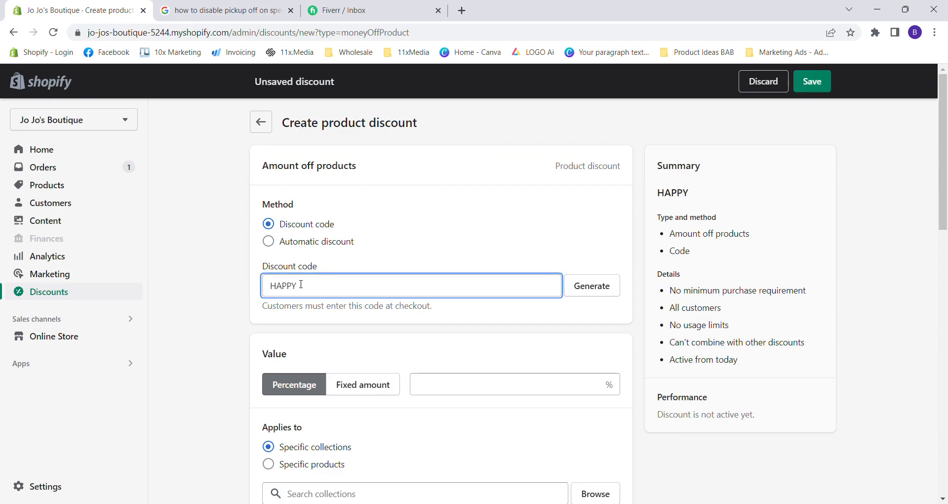
click(240, 353)
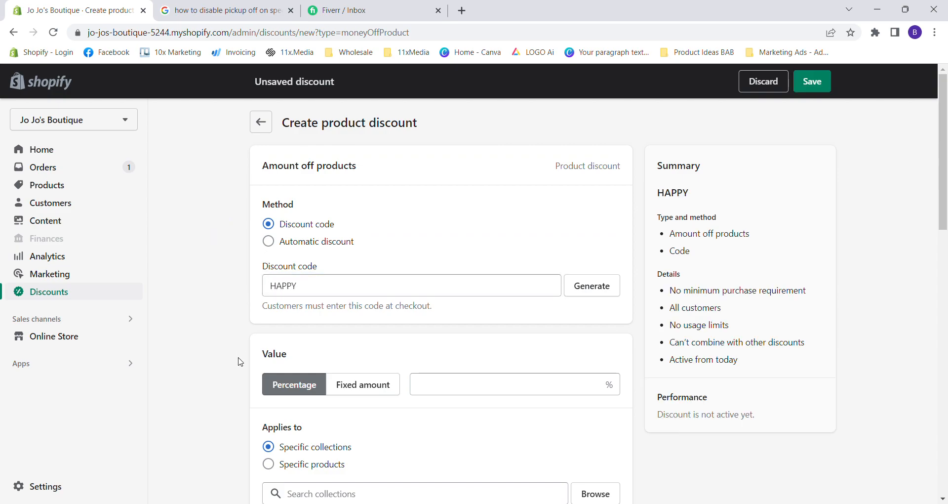
Set the discount value to 10 percent.
drag(284, 167, 362, 168)
click(361, 168)
scroll(301, 395, down, 2)
click(466, 266)
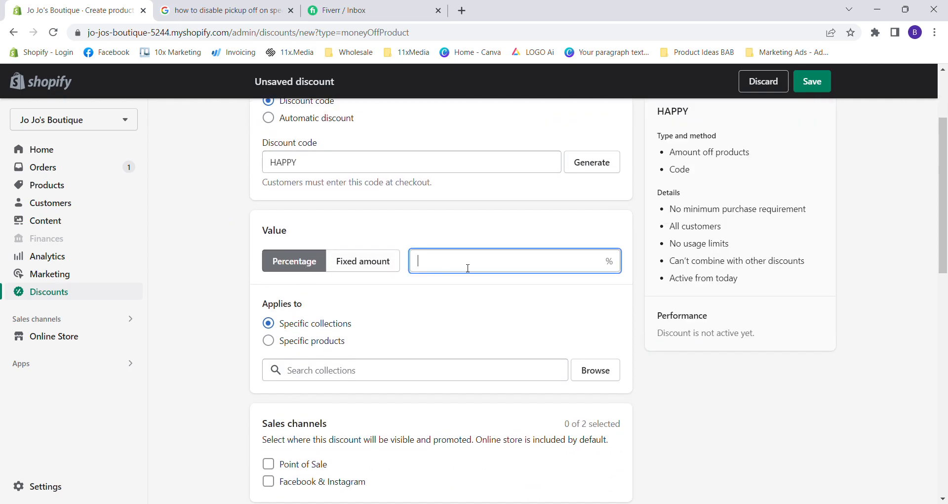
text(10)
Search the collections for "Legg" and apply the discount to the Leggings/Capri collection.
click(418, 370)
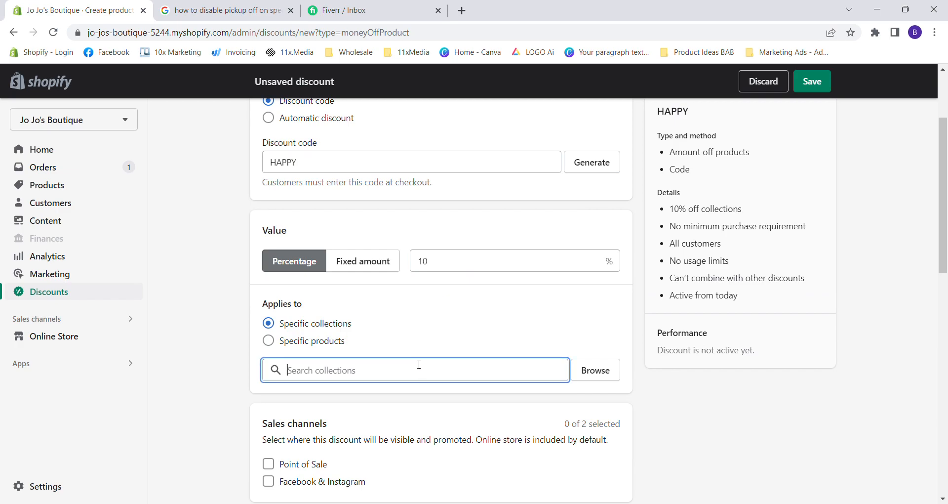
text(Legg)
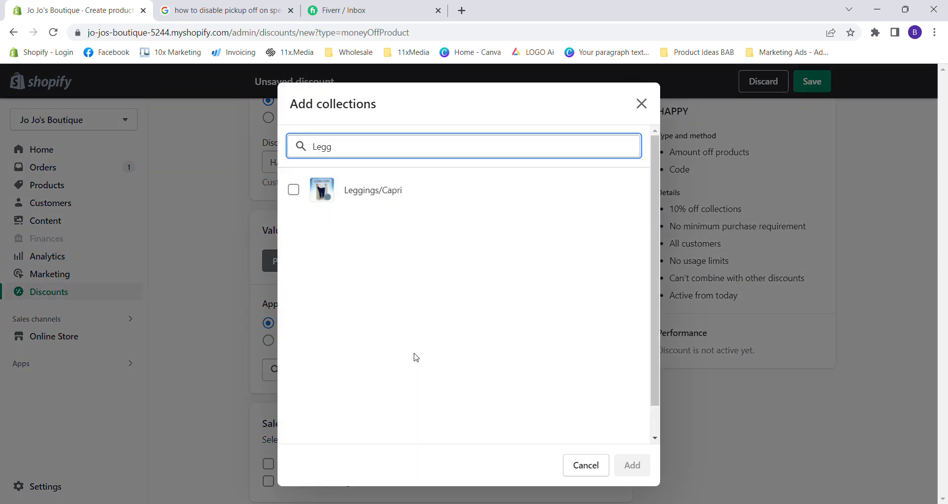
click(387, 210)
click(630, 464)
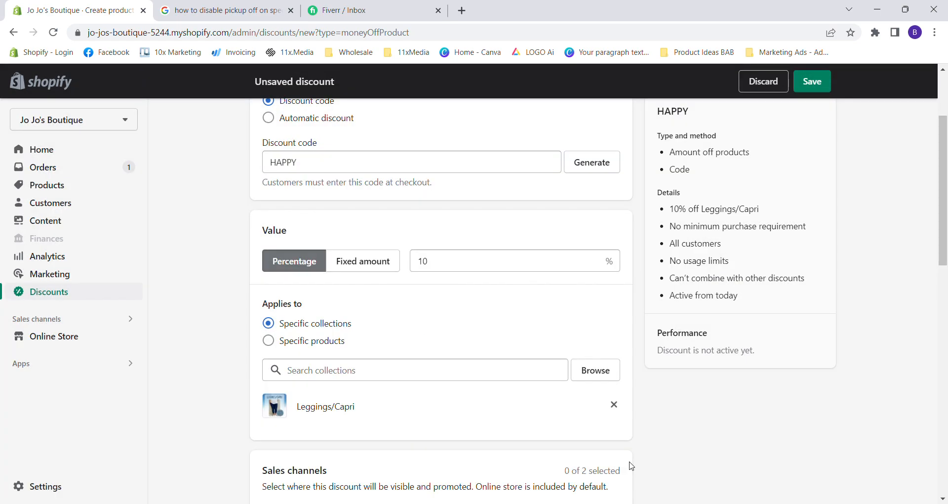
Set the minimum purchase requirement to a purchase amount of $100.00.
scroll(232, 361, down, 6)
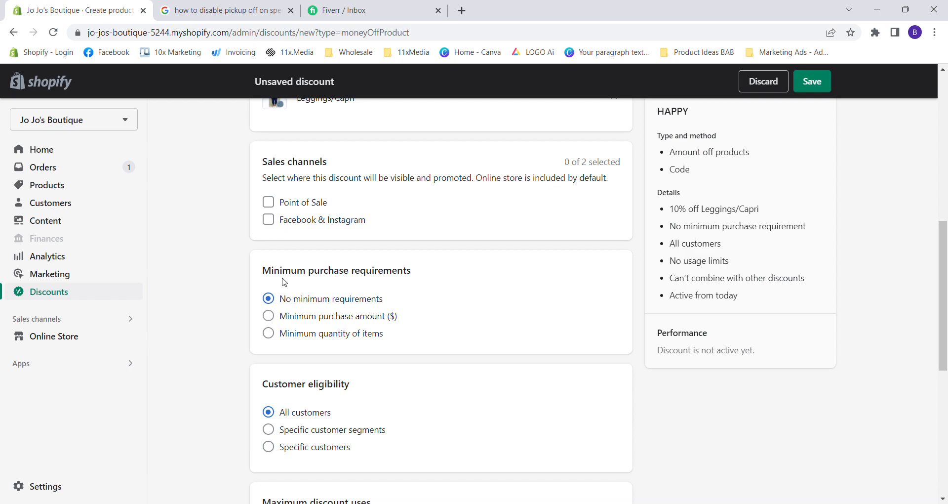
drag(261, 271, 290, 277)
click(405, 272)
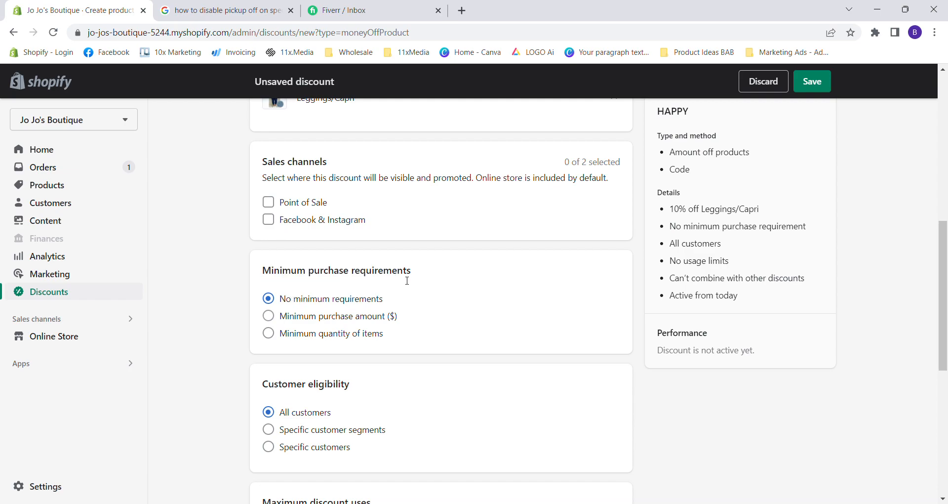
click(332, 319)
scroll(363, 278, up, 1)
click(338, 394)
text(100.00)
click(559, 393)
Make the minimum purchase requirement a quantity of 5 items.
click(374, 434)
click(355, 421)
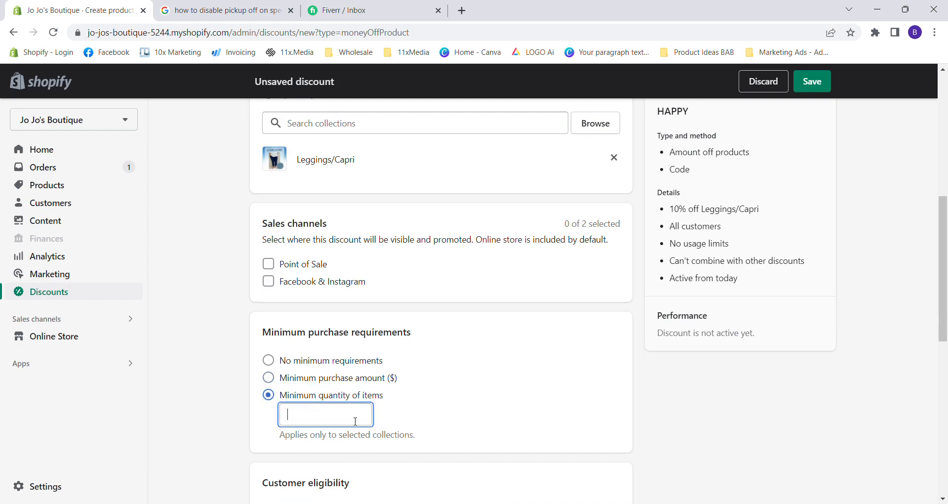
text(5)
scroll(444, 366, up, 3)
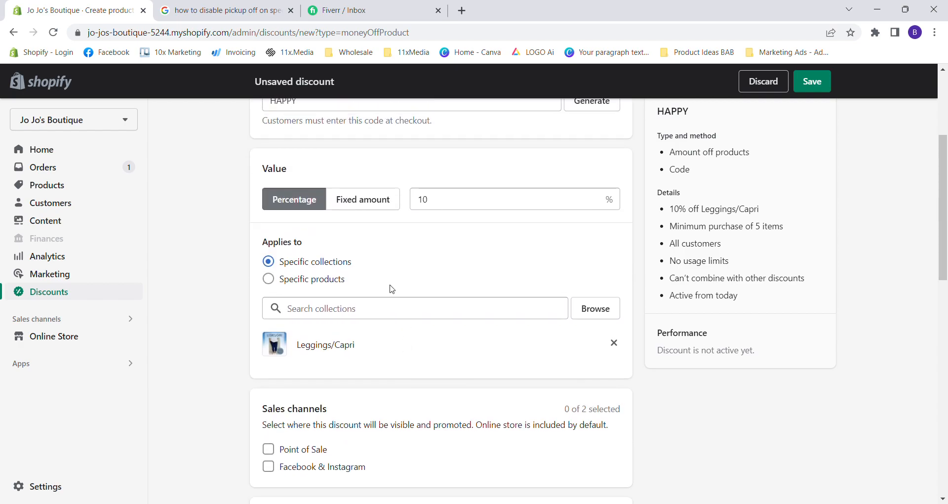
scroll(338, 352, down, 3)
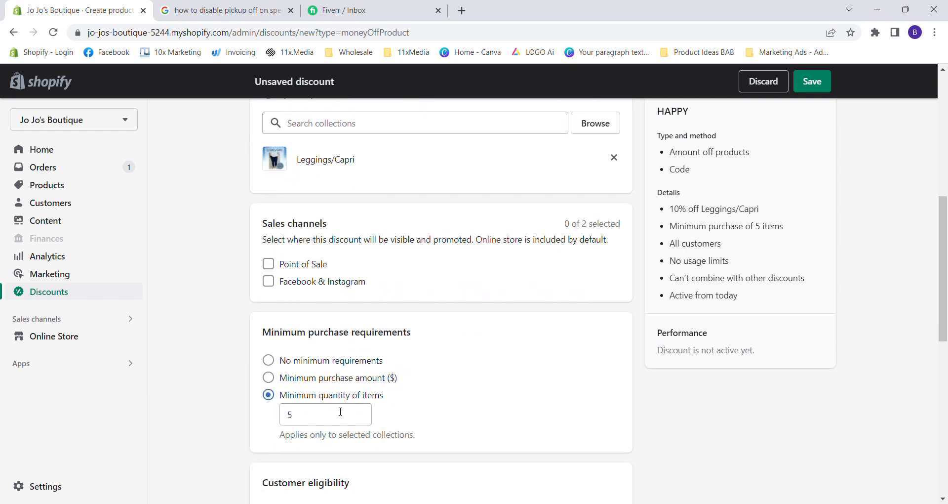
Limit the number of times the discount can be used in total to 1.
scroll(298, 430, down, 5)
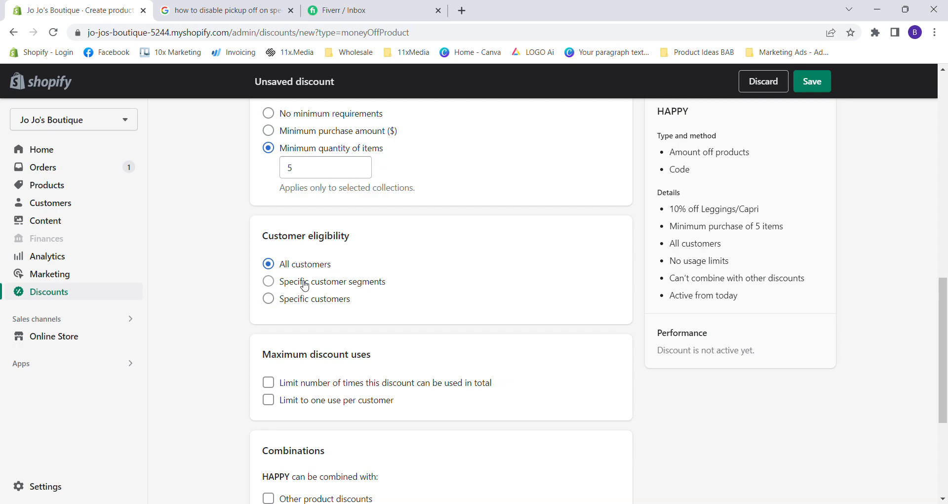
scroll(309, 350, down, 1)
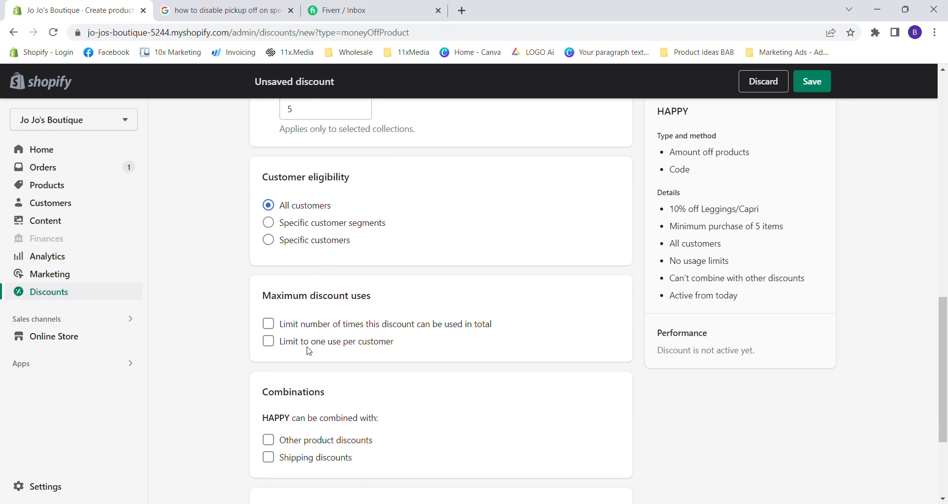
scroll(309, 351, down, 1)
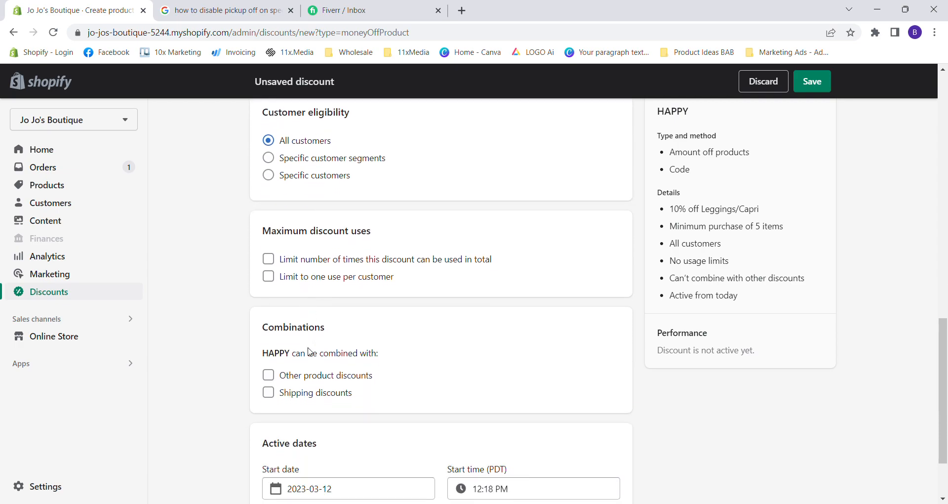
click(312, 264)
click(317, 286)
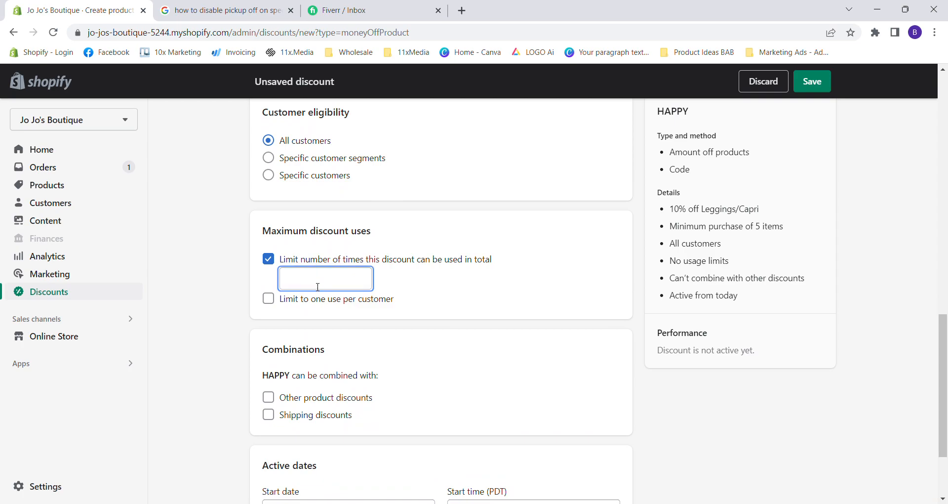
text(1)
click(210, 379)
Limit the discount to one use per customer and remove the limit on total uses.
click(269, 298)
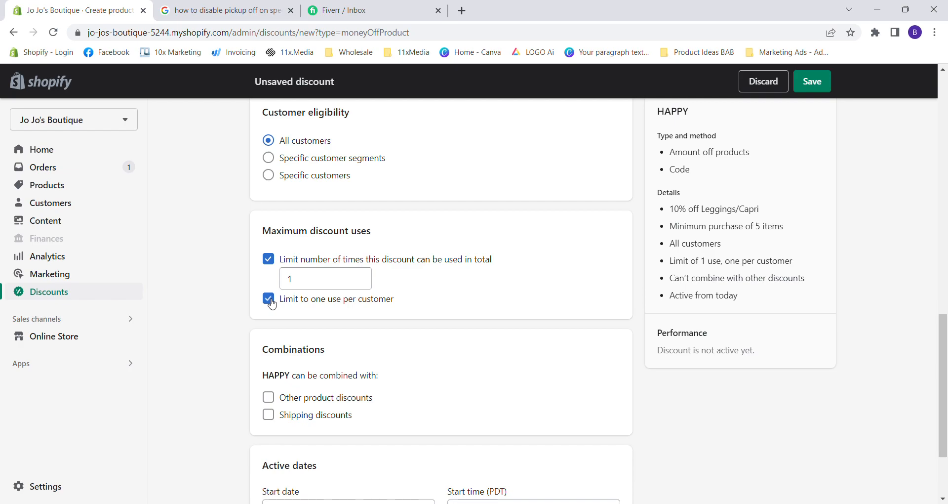
click(271, 259)
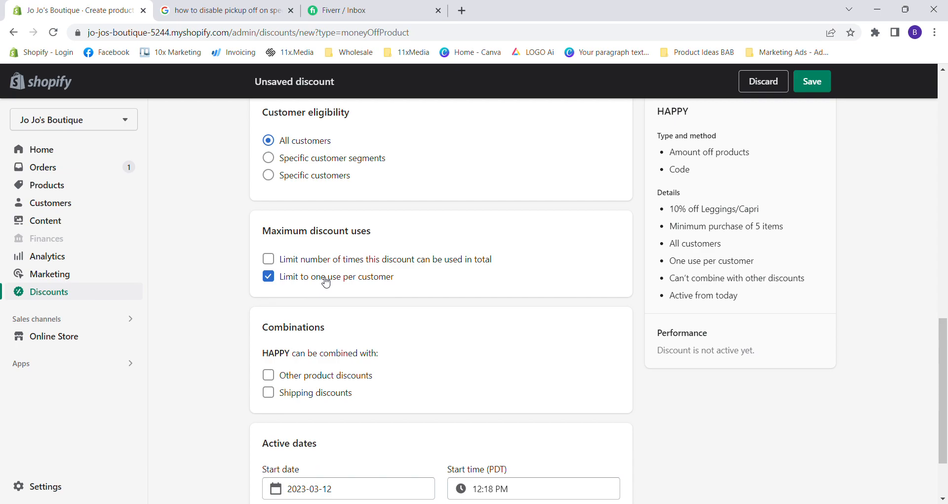
Examine the Combinations options for other product discounts and shipping discounts.
scroll(329, 324, down, 1)
drag(275, 266, 310, 269)
click(313, 278)
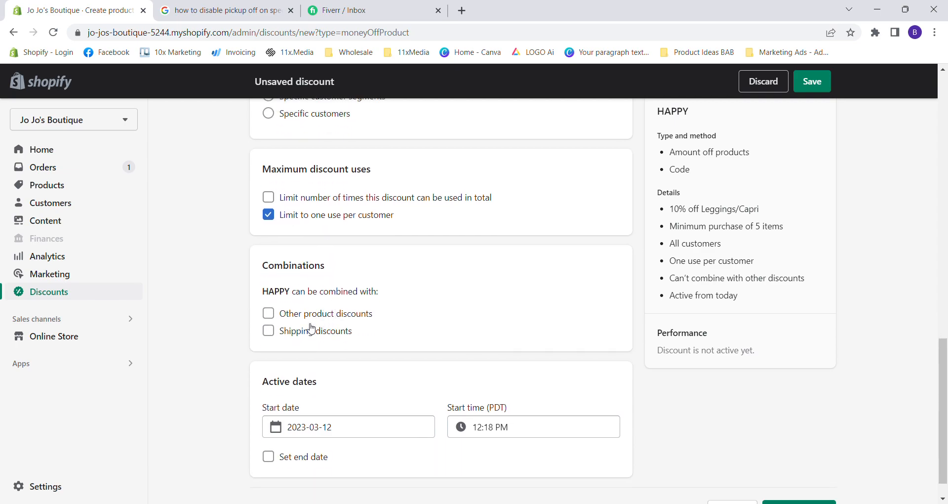
click(310, 329)
click(302, 331)
drag(263, 271, 347, 271)
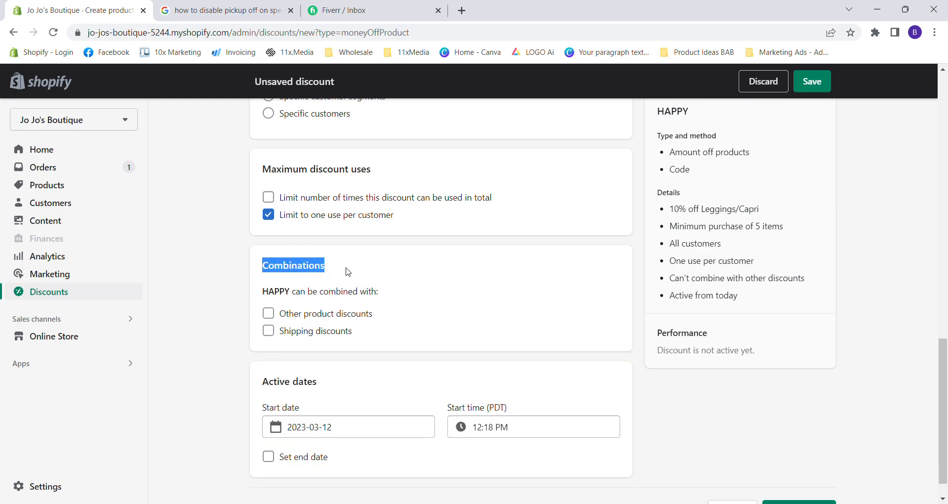
click(348, 271)
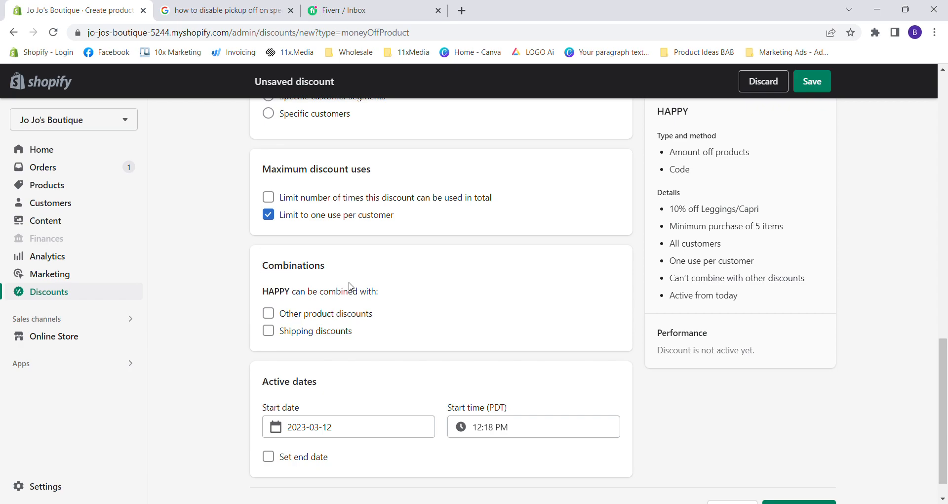
drag(292, 271, 328, 270)
click(328, 271)
Set the discount's start date to 2023-03-16.
scroll(281, 367, down, 1)
drag(268, 352, 285, 352)
click(290, 354)
click(318, 393)
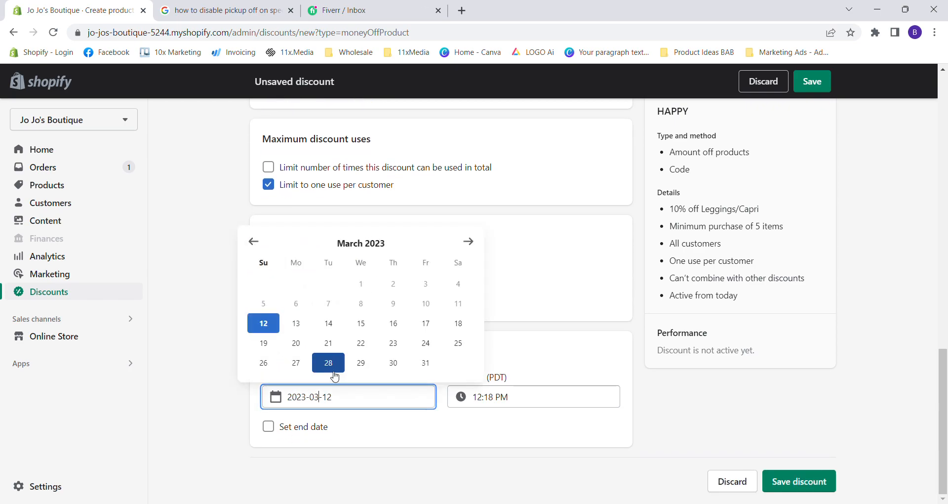
click(392, 323)
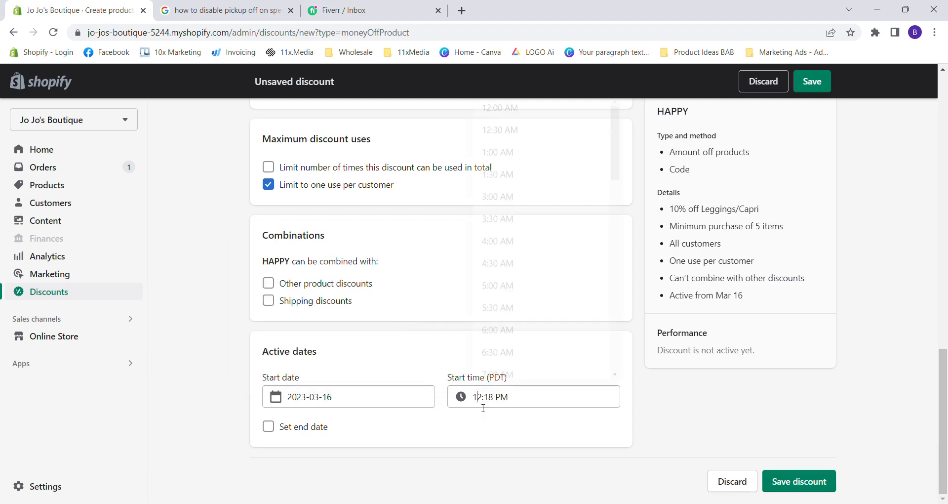
Set the discount's start time to 12:00 PM.
click(486, 400)
scroll(520, 287, up, 6)
scroll(521, 286, down, 5)
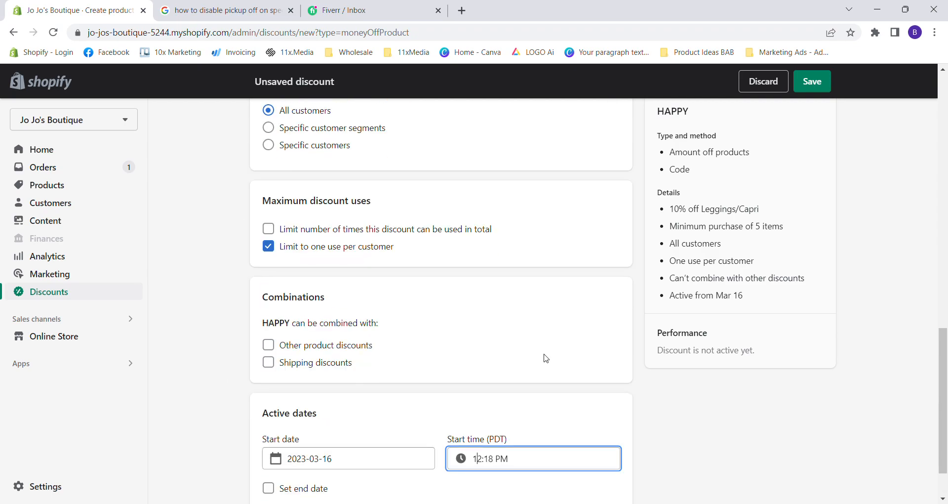
click(541, 464)
scroll(558, 360, down, 4)
scroll(513, 338, down, 4)
click(512, 328)
Give the discount an end date of 2023-03-20 with an end time of 12:00 AM.
scroll(439, 326, down, 1)
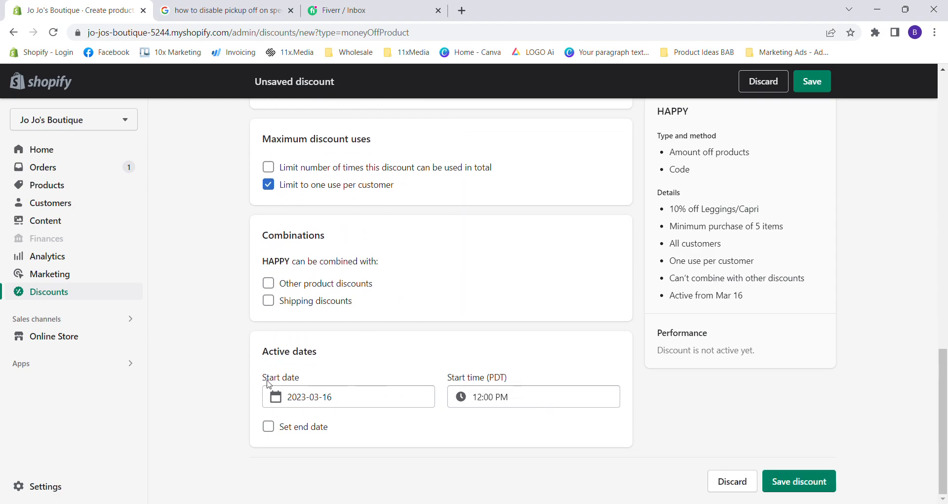
click(268, 425)
scroll(318, 401, down, 1)
click(309, 423)
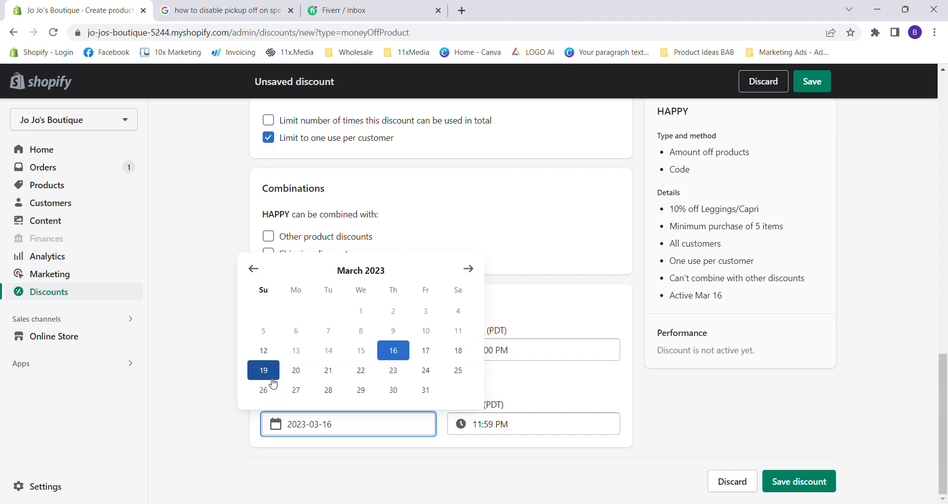
click(295, 369)
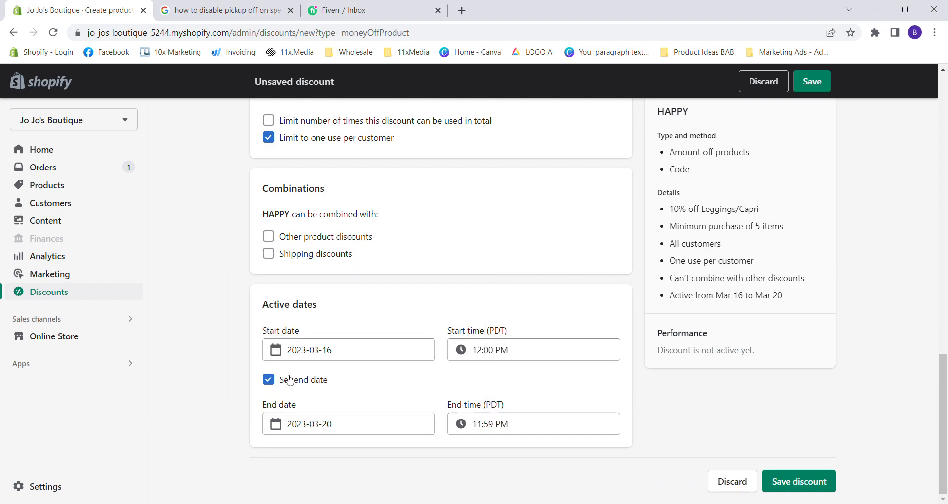
click(453, 423)
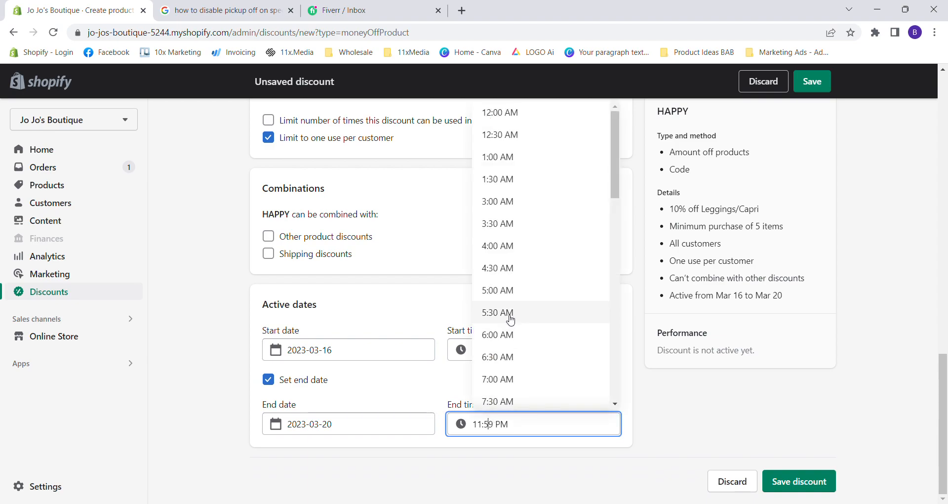
click(505, 115)
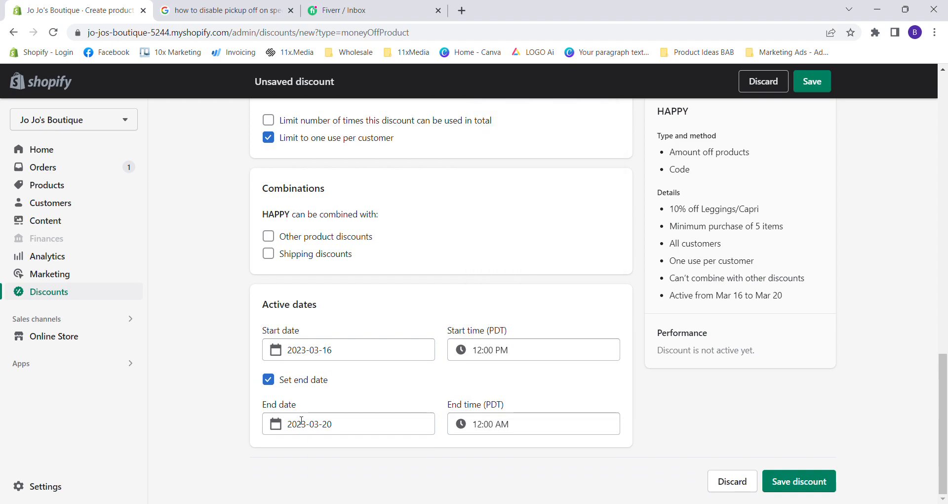
Save the HAPPY discount and return to the list of discounts.
scroll(791, 182, up, 3)
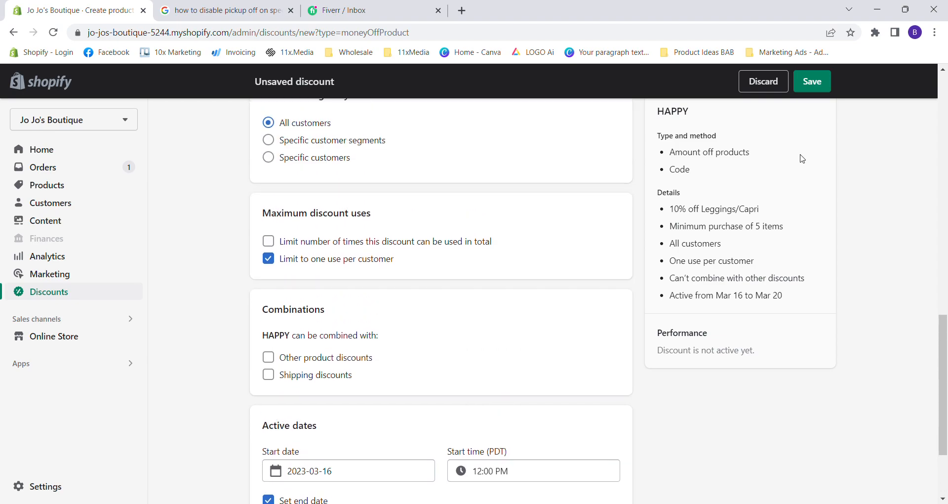
click(811, 86)
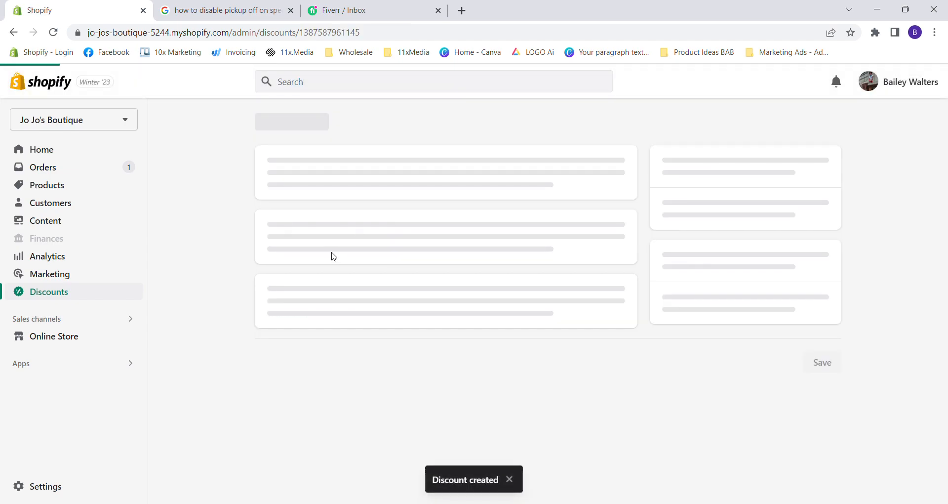
click(261, 123)
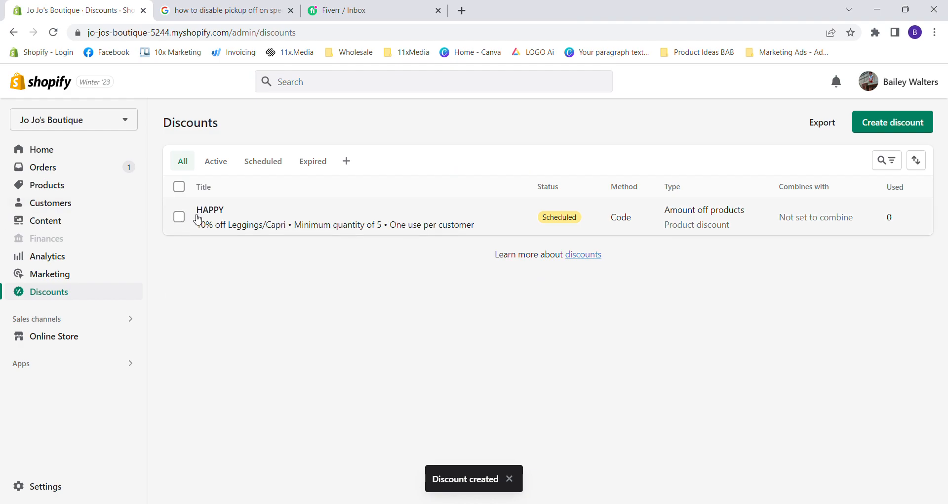
Create a Buy X get Y discount using the discount code B2G1.
click(859, 128)
click(423, 298)
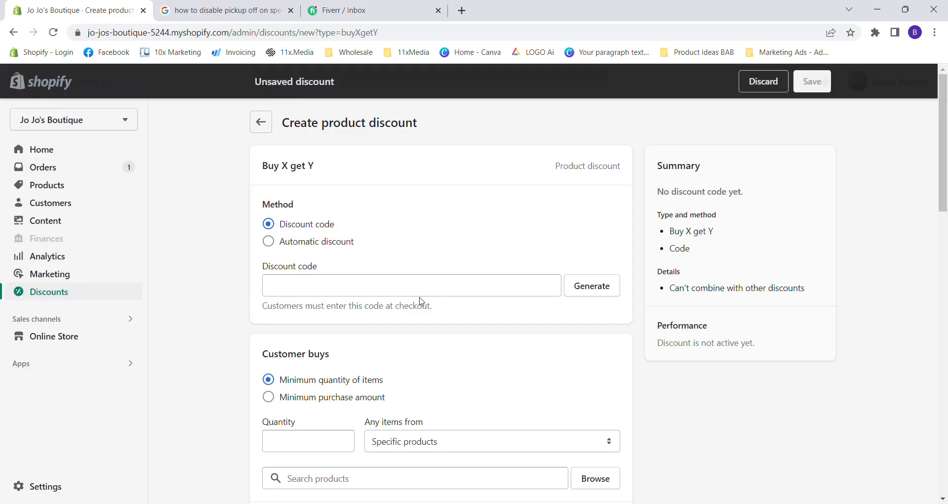
click(356, 289)
text(B2G1)
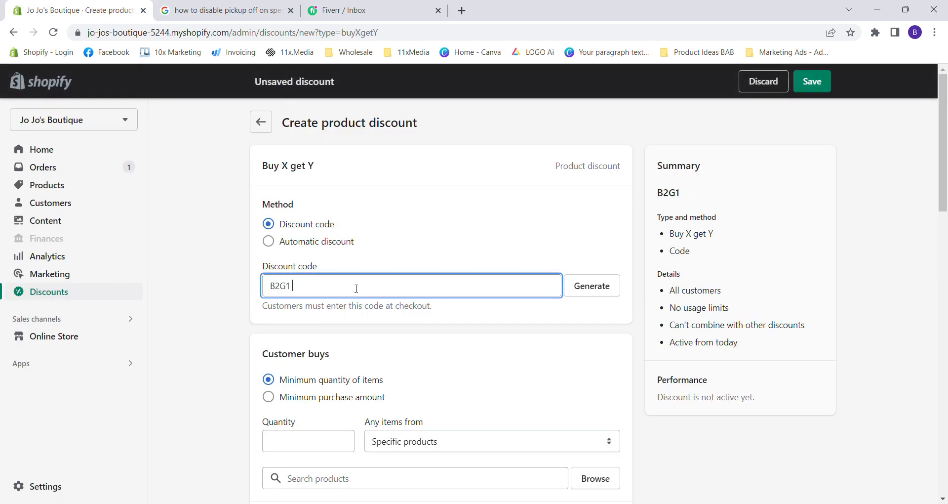
click(368, 334)
scroll(368, 334, down, 3)
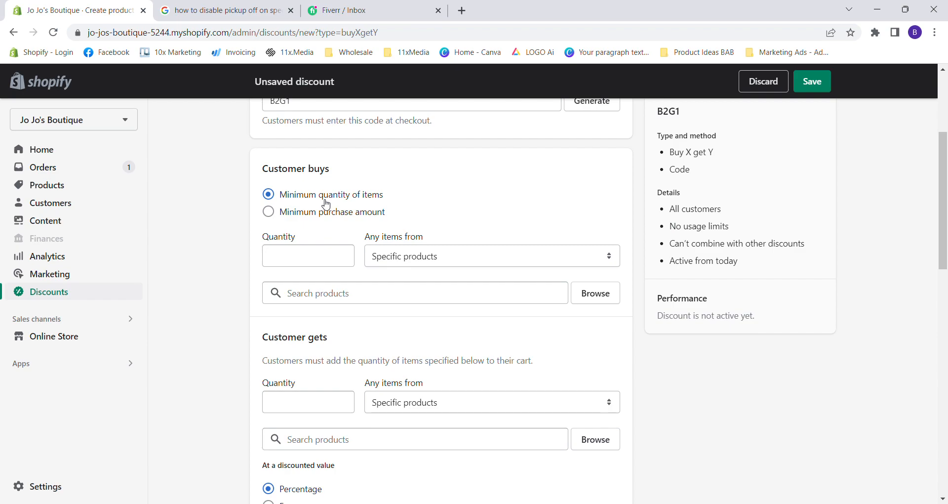
Set the minimum quantity of items the customer buys to 2.
click(307, 260)
text(2)
click(241, 286)
drag(365, 237, 429, 238)
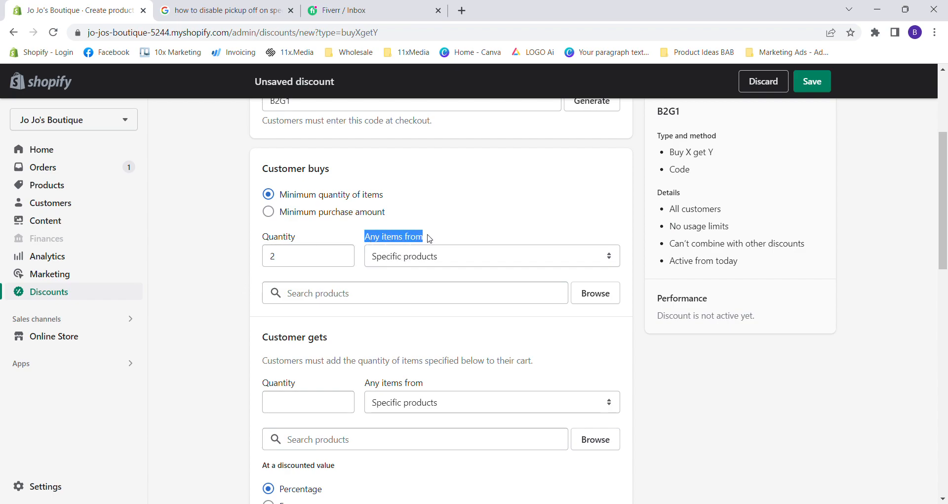
click(429, 238)
Restrict the customer's purchased items to specific collections and add the Trendsi collection.
click(455, 259)
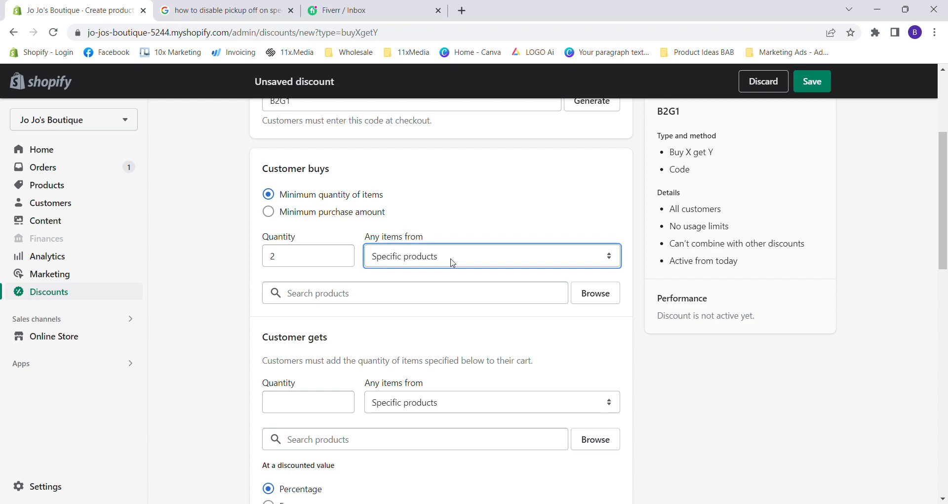
key(Down)
click(414, 294)
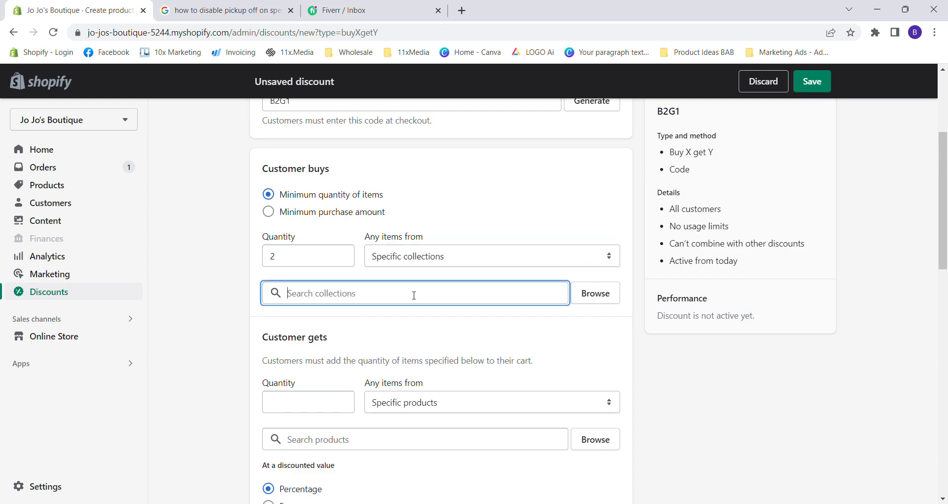
text(Tren)
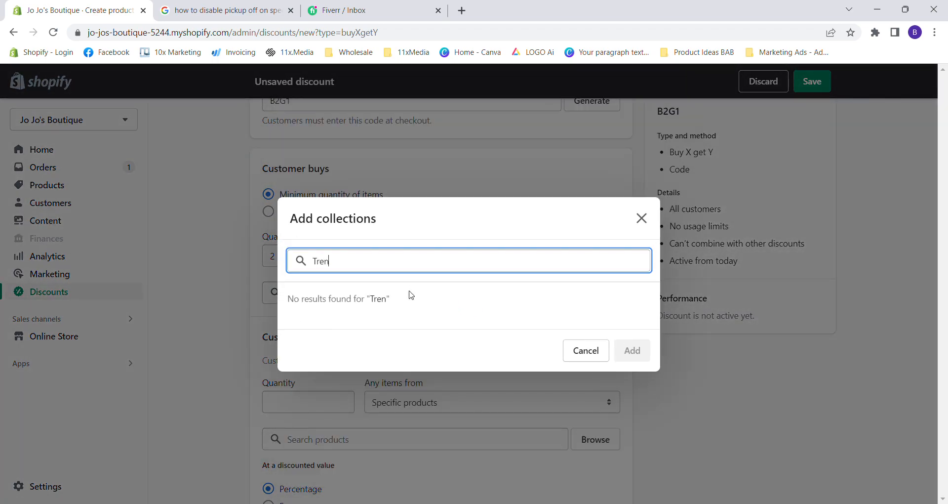
text(dsi)
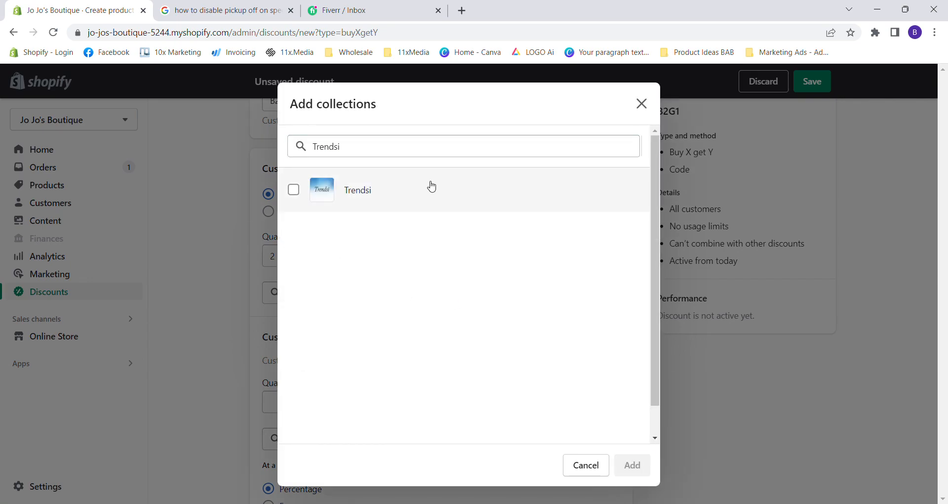
click(429, 185)
click(632, 464)
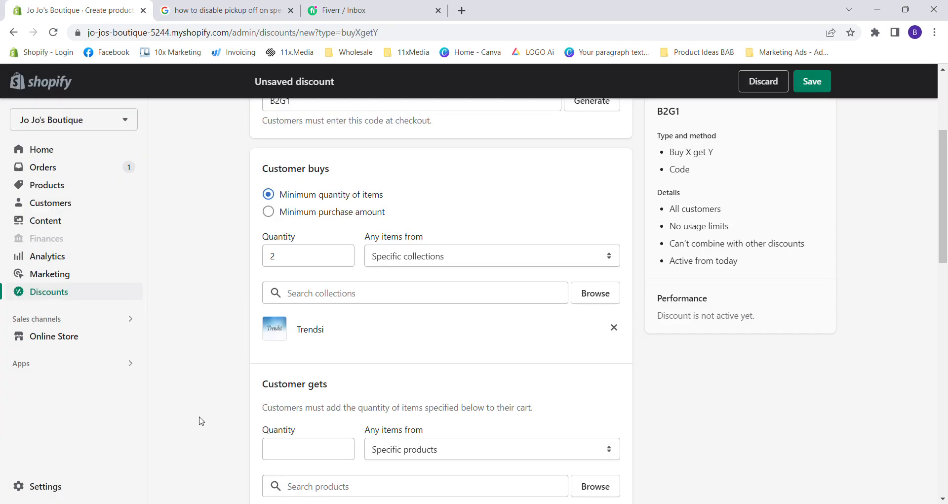
Set the quantity the customer gets to 1 at a discounted value of 50 percent.
scroll(201, 421, down, 2)
scroll(202, 421, down, 1)
click(346, 329)
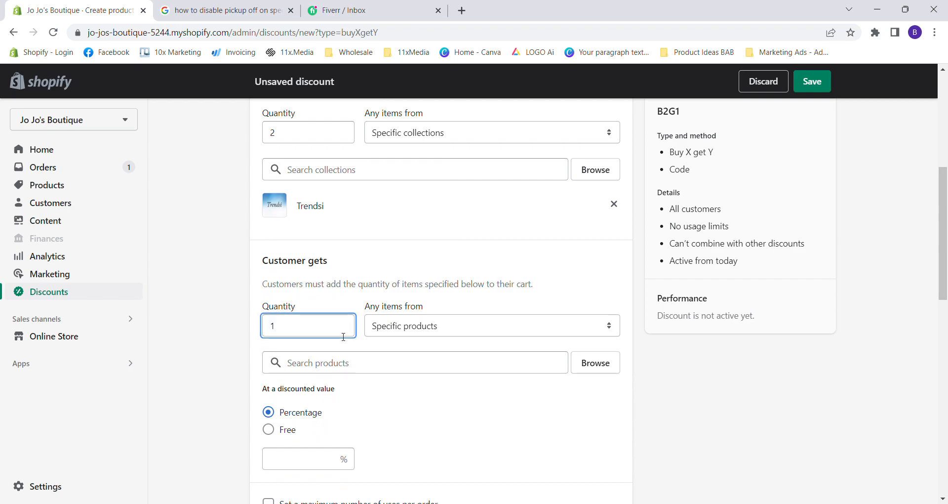
click(315, 468)
text(50)
click(237, 435)
drag(273, 392, 302, 391)
click(326, 391)
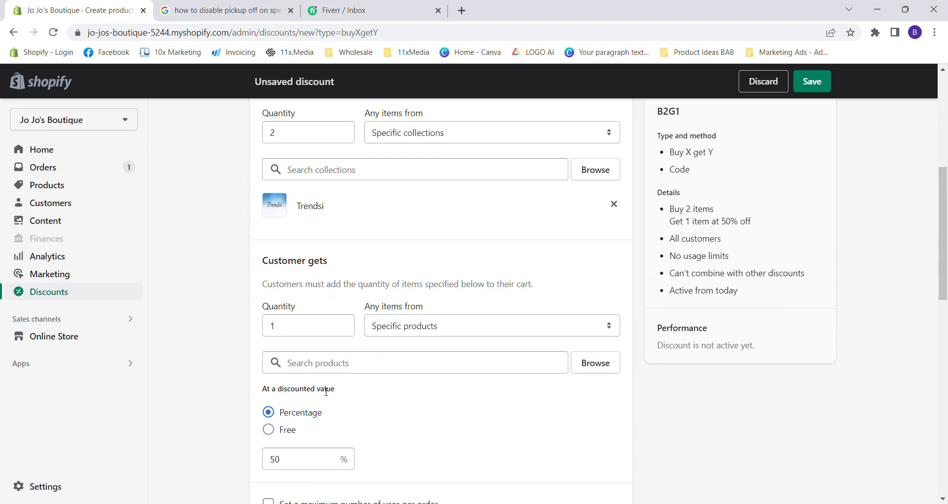
Restrict the items the customer gets to specific collections and add the Trendsi collection.
click(396, 336)
click(393, 359)
click(389, 368)
text(trendis)
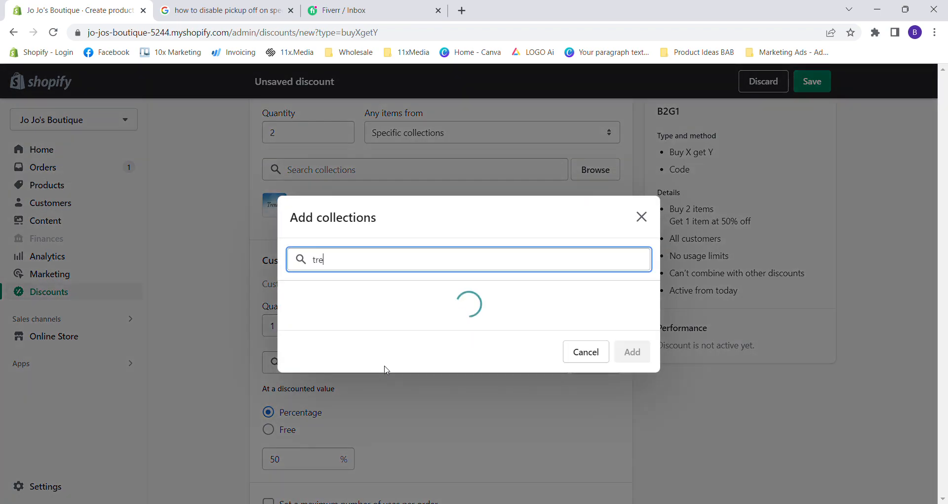
key(BackSpace)
click(632, 464)
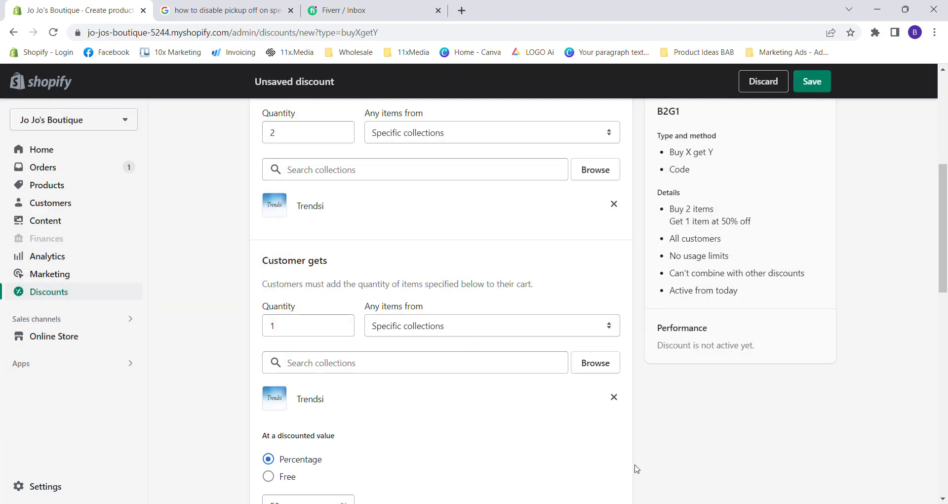
Try a maximum of 1 use per order for the discount, and remove the limit again.
scroll(435, 398, down, 6)
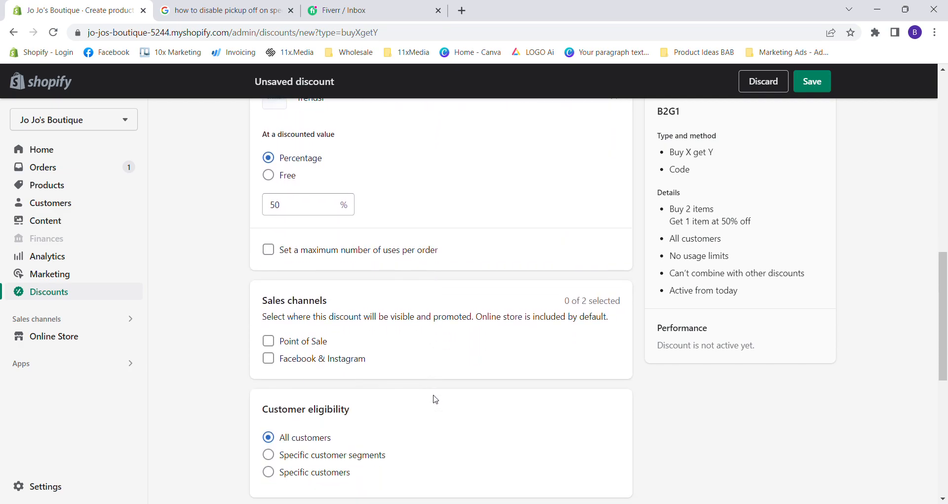
scroll(433, 395, up, 4)
scroll(434, 393, down, 4)
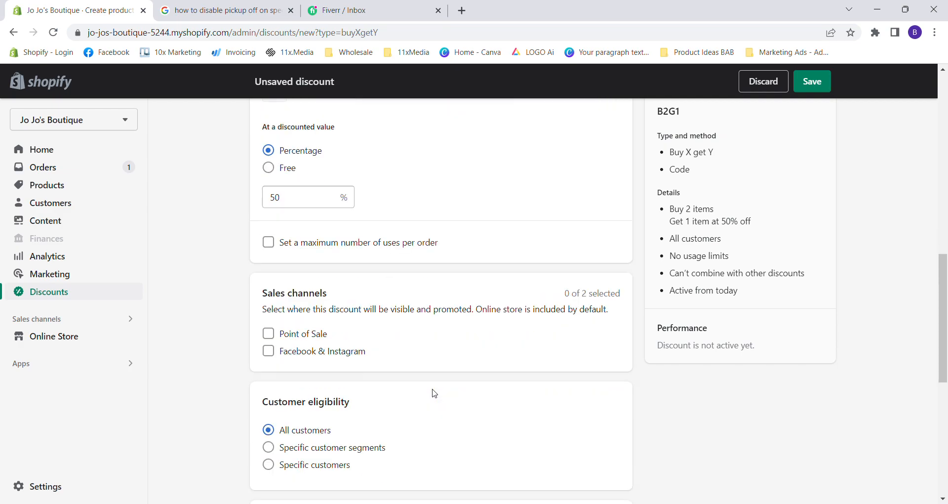
scroll(341, 266, up, 2)
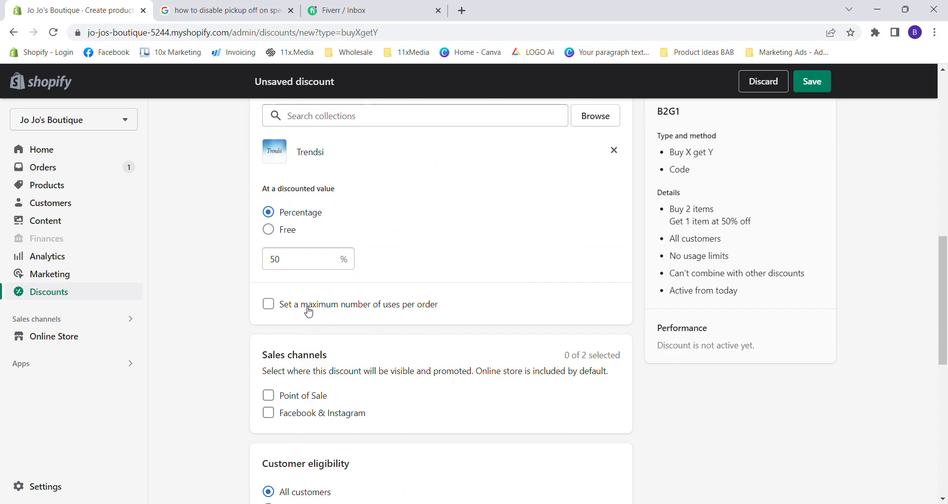
scroll(309, 311, up, 5)
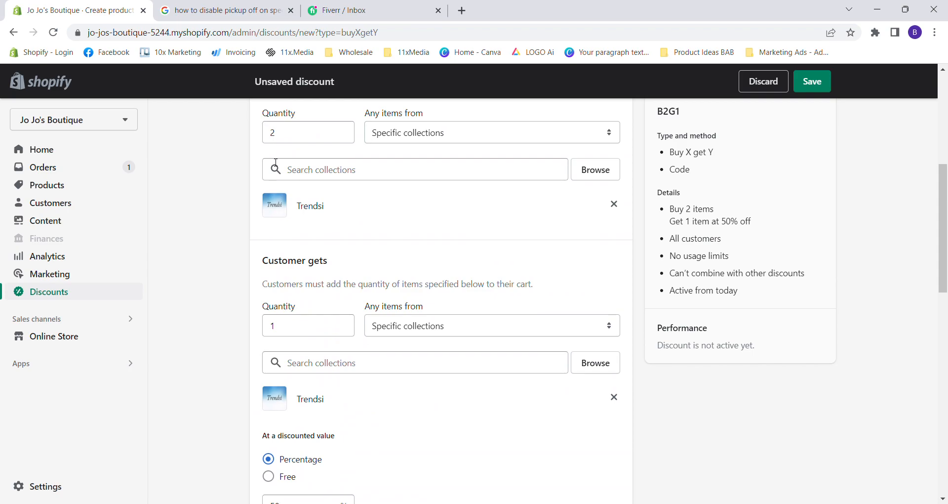
scroll(288, 337, down, 4)
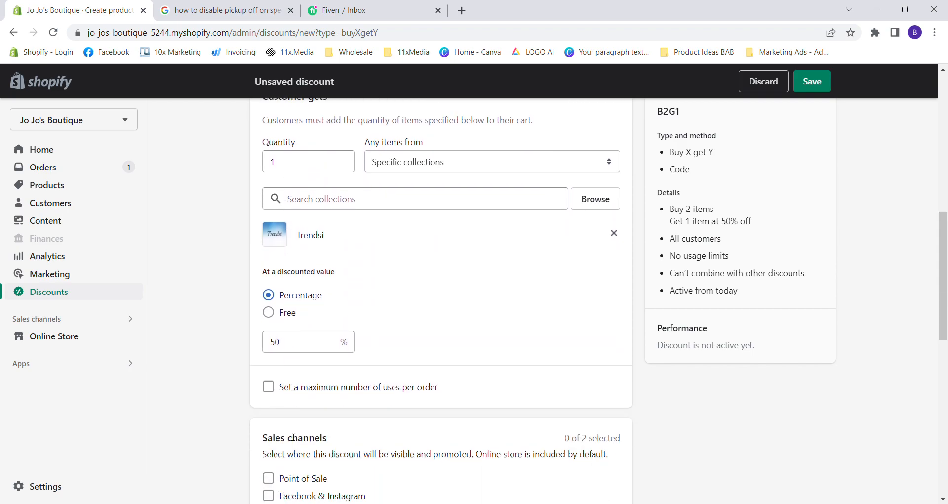
click(312, 373)
click(313, 387)
text(1)
click(225, 448)
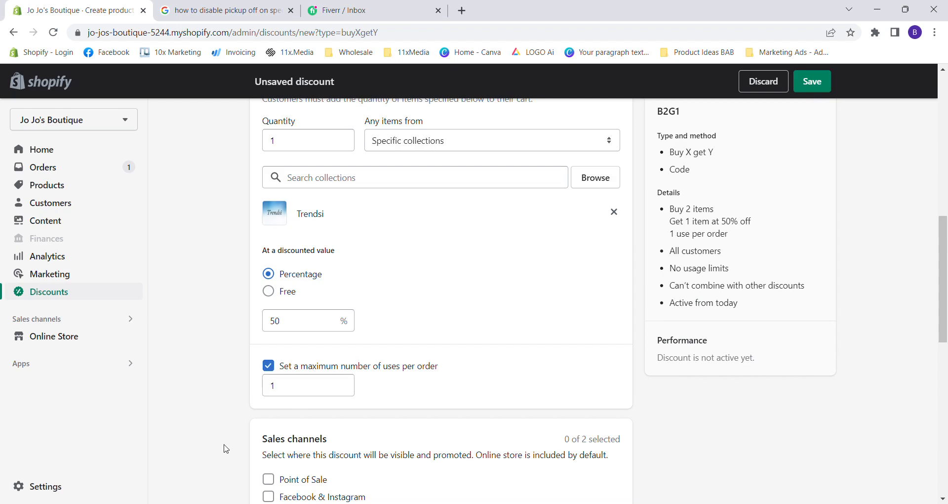
click(269, 366)
Try the Point of Sale and Facebook & Instagram sales channels for the discount, leaving both unselected.
scroll(256, 362, down, 5)
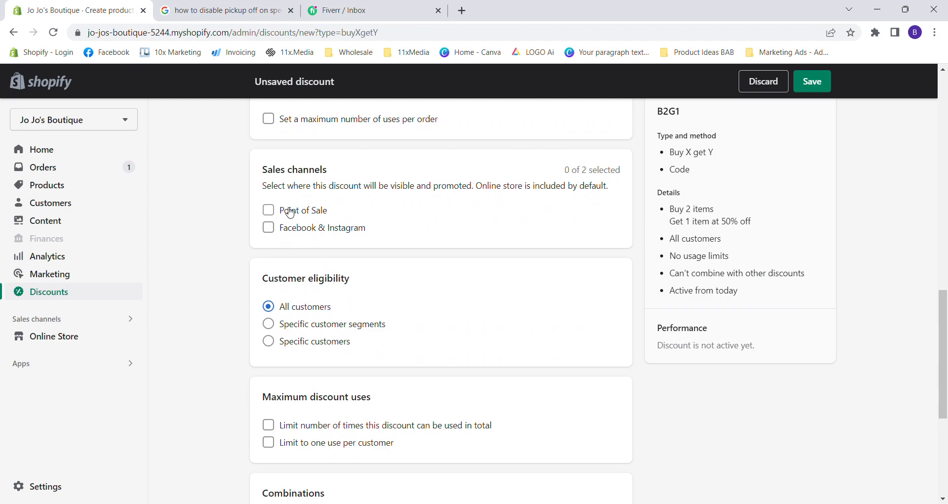
click(290, 213)
click(270, 213)
click(271, 233)
click(271, 233)
Save the B2G1 discount with its default eligibility and dates, and return to the list of discounts.
scroll(236, 290, down, 3)
scroll(296, 229, down, 1)
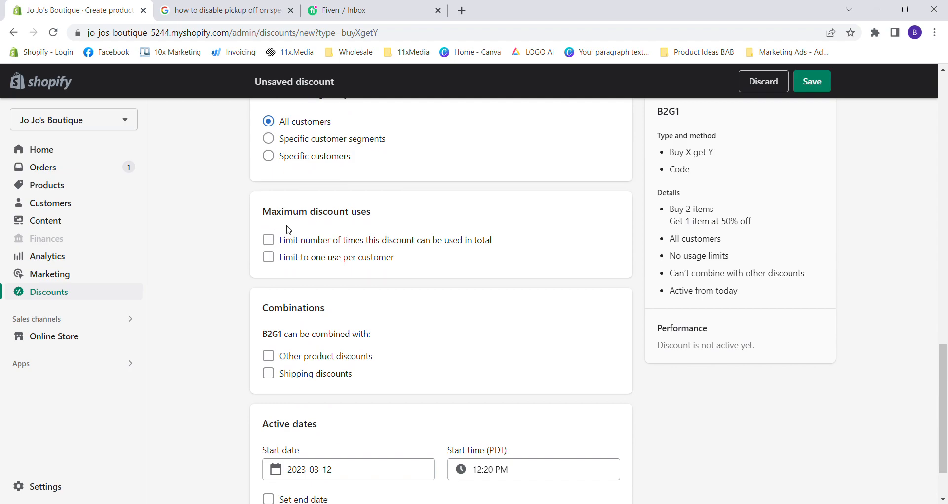
scroll(335, 275, down, 2)
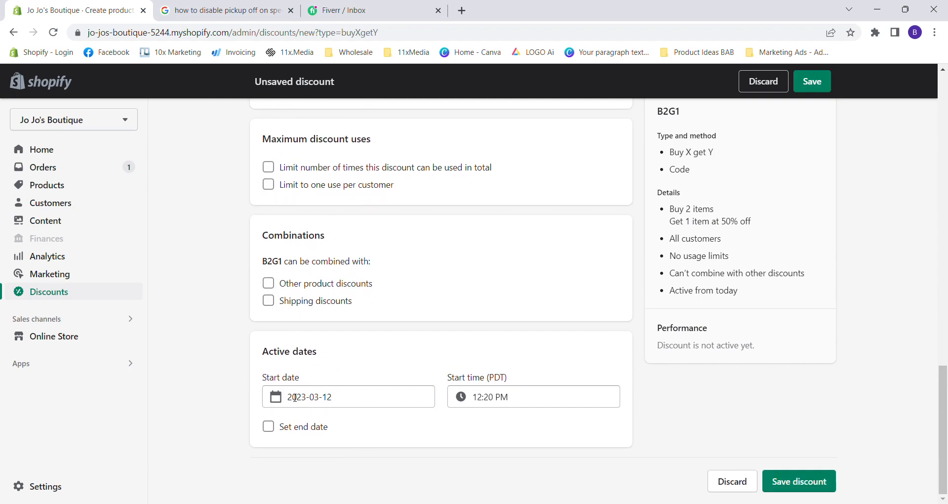
click(783, 481)
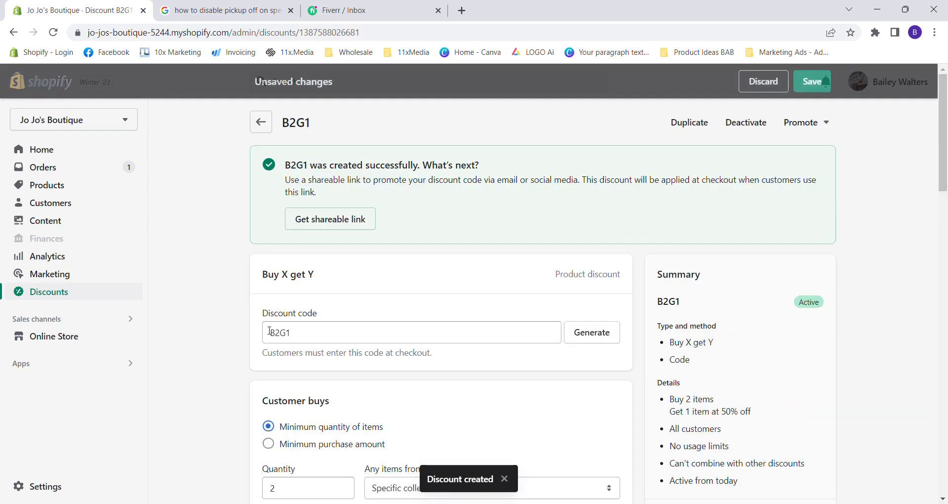
click(260, 121)
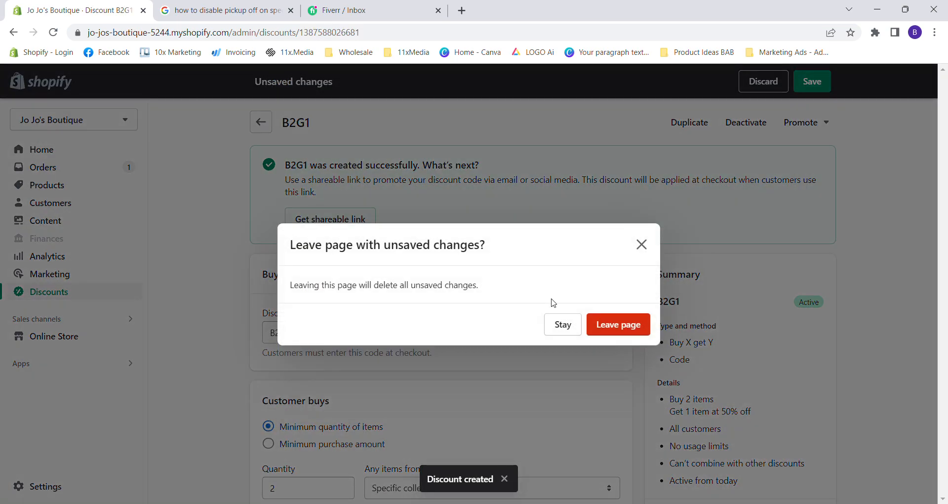
click(589, 325)
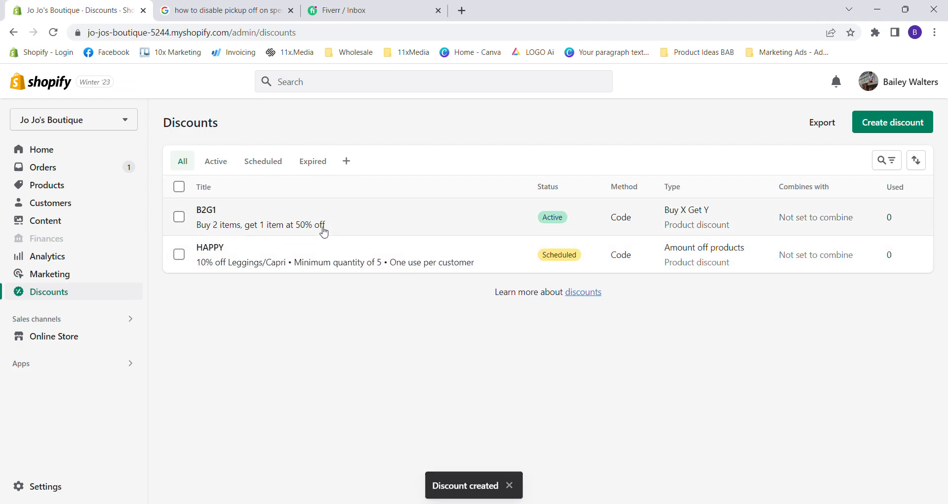
Activate the scheduled HAPPY discount from the list of discounts.
click(179, 254)
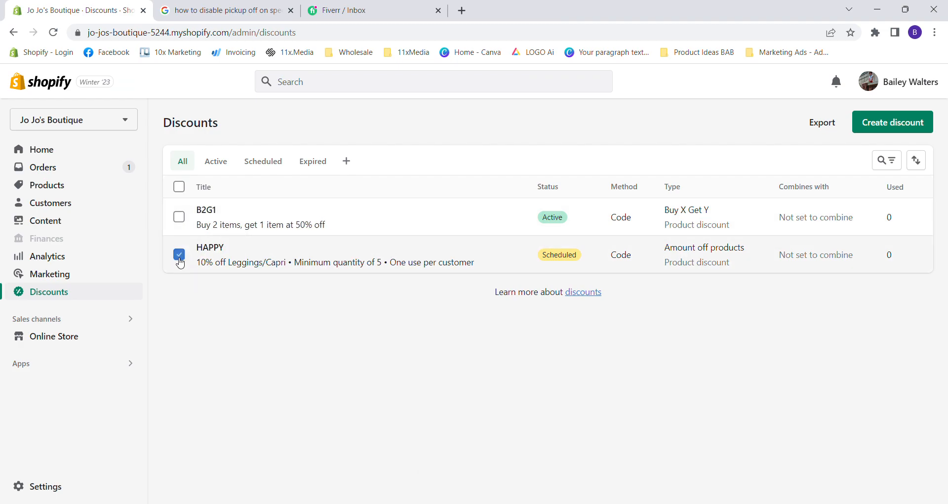
click(179, 255)
click(180, 255)
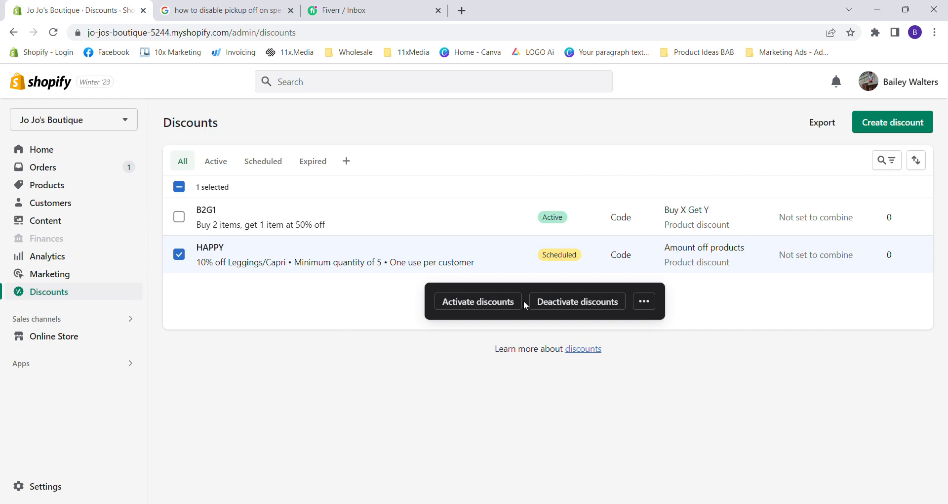
click(490, 314)
key(Return)
Deactivate the HAPPY discount so that it expires immediately.
click(179, 254)
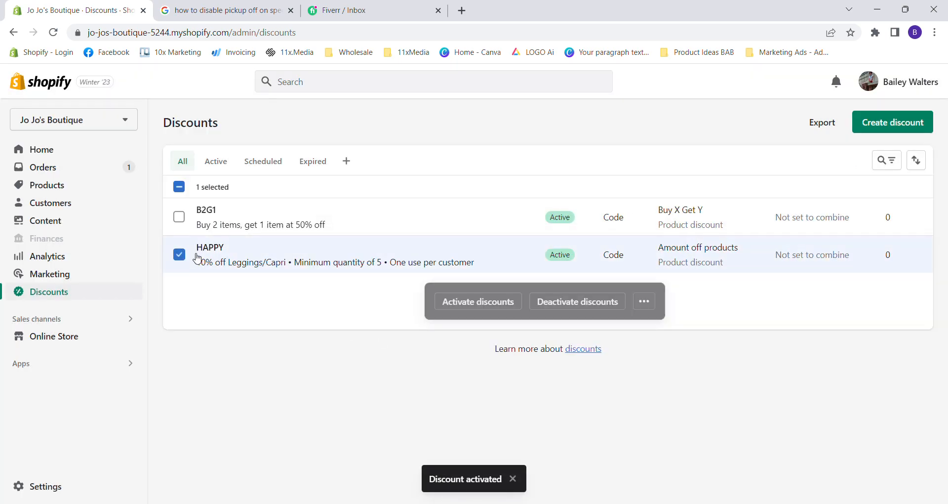
click(568, 302)
key(Return)
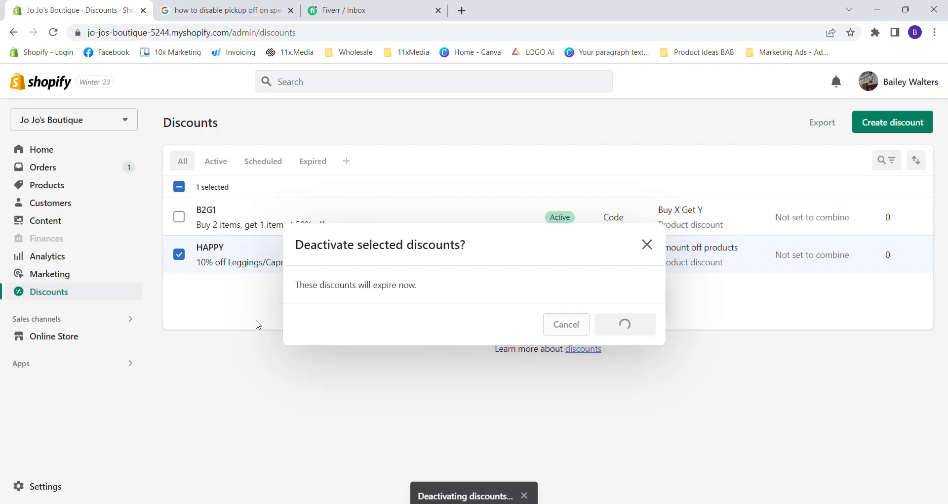
Delete both the B2G1 and HAPPY discounts from the list.
click(179, 217)
click(179, 255)
click(182, 191)
click(183, 191)
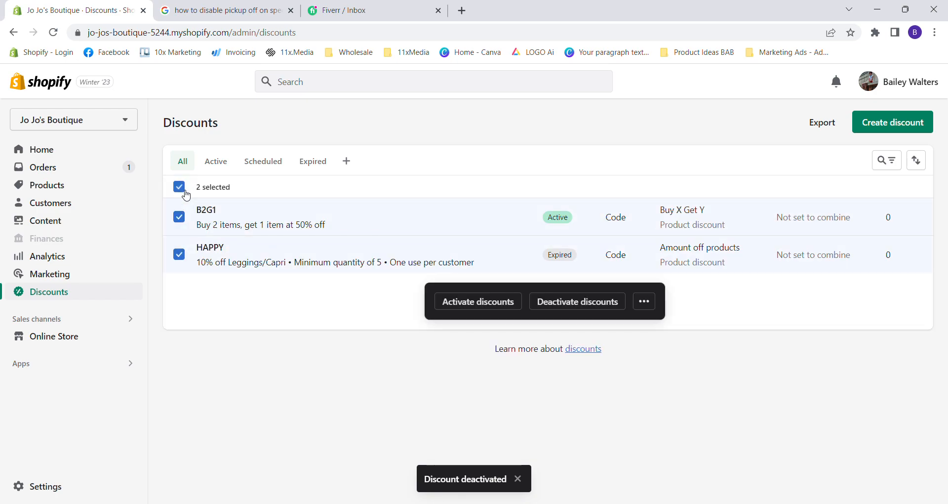
click(644, 301)
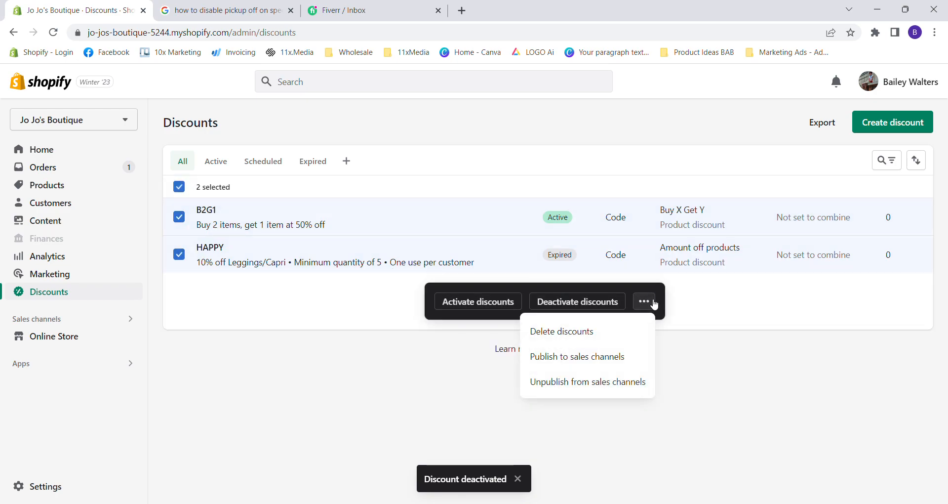
click(638, 334)
click(627, 330)
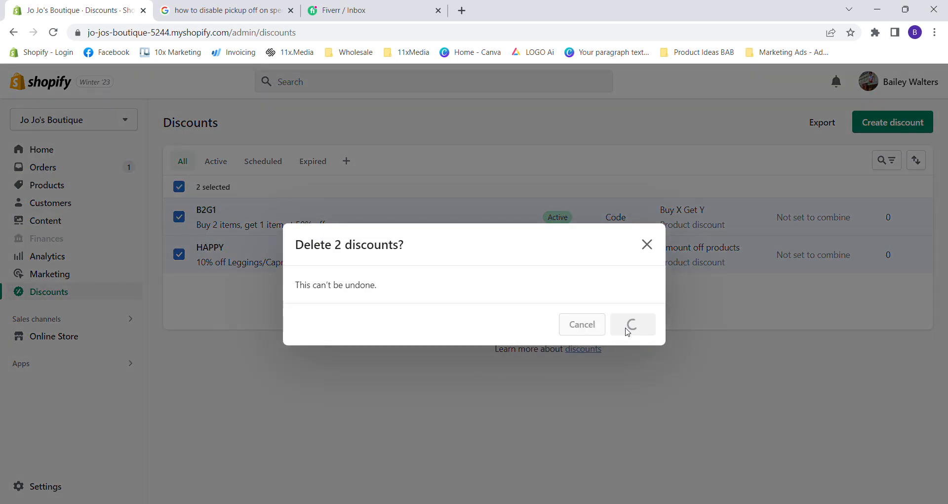